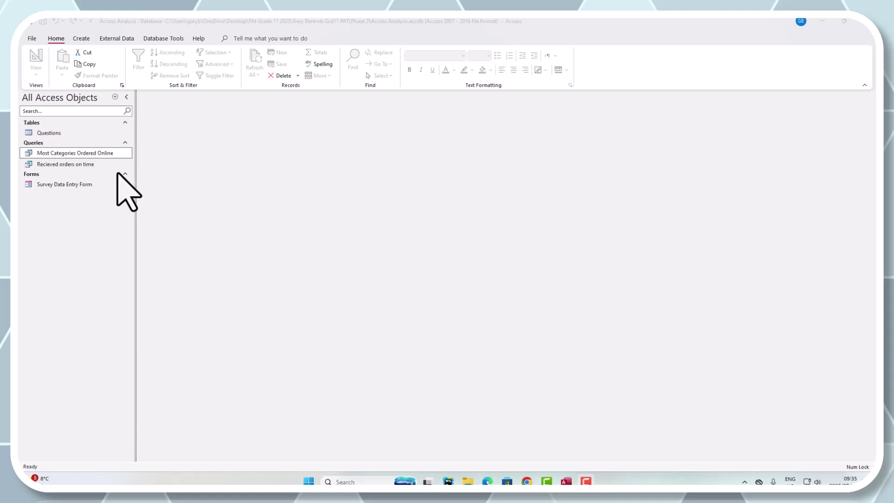
- Open the Questions table, then launch Snipping Tool and start a new snip over its datasheet
{"action": "double_click", "coordinate": [56, 133]}
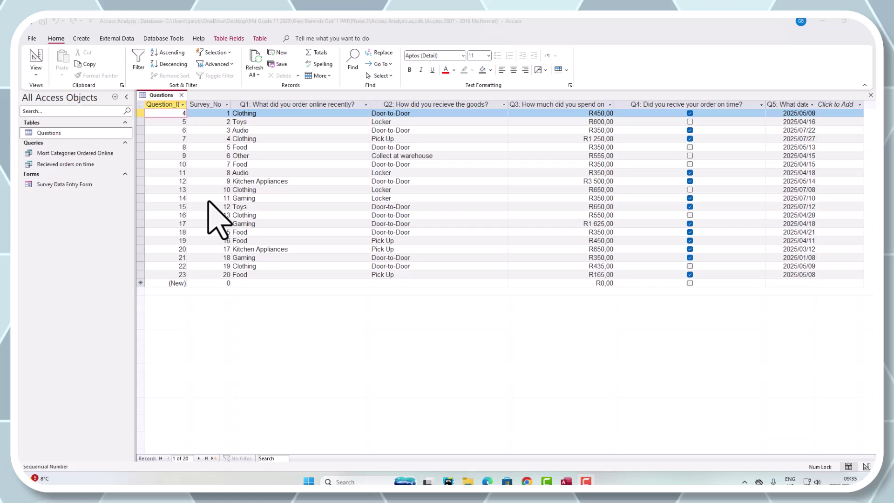
{"action": "left_click", "coordinate": [353, 480]}
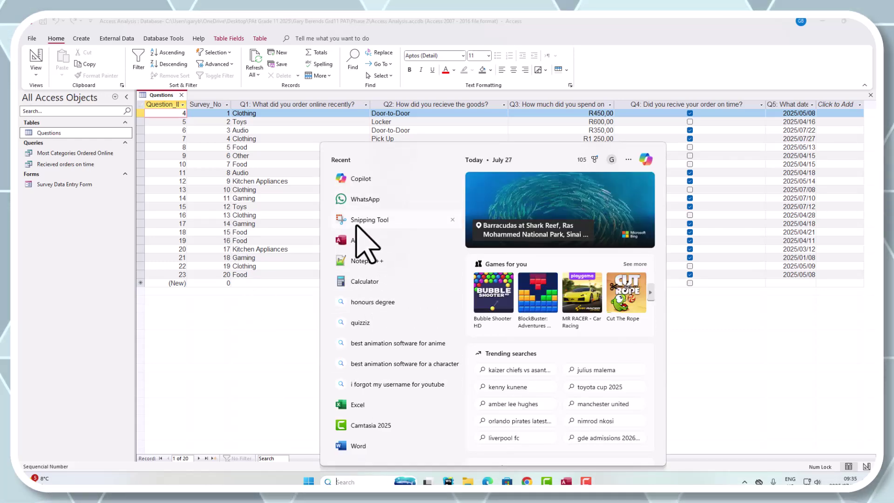
{"action": "left_click", "coordinate": [370, 219]}
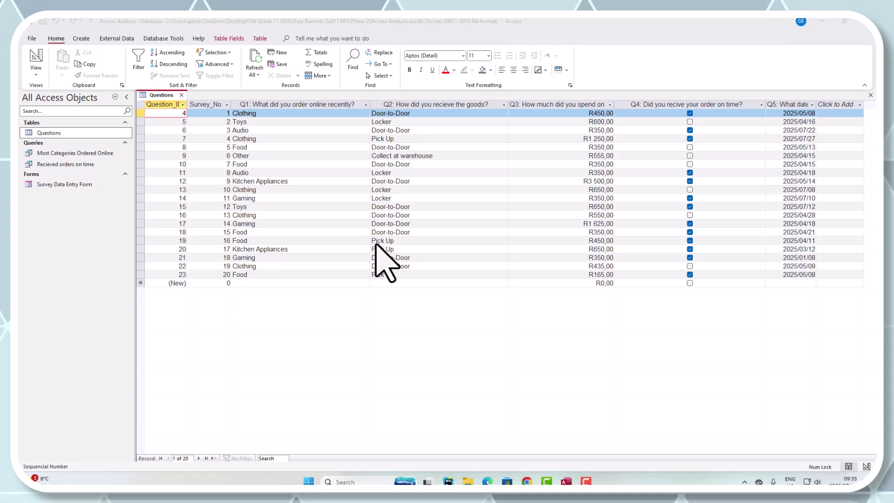
{"action": "left_click", "coordinate": [230, 37]}
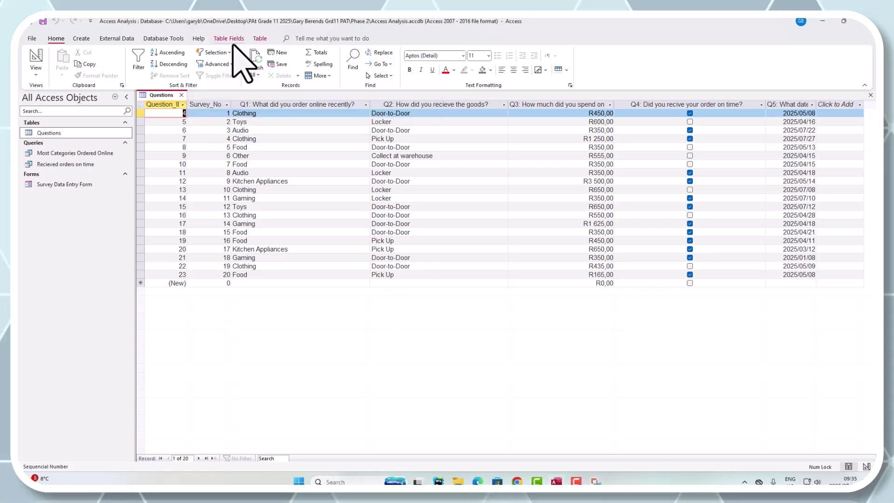
- Snip the Questions datasheet and browse the save dialog to the Phase 2 folder
{"action": "left_click_drag", "start_coordinate": [135, 89], "coordinate": [829, 286]}
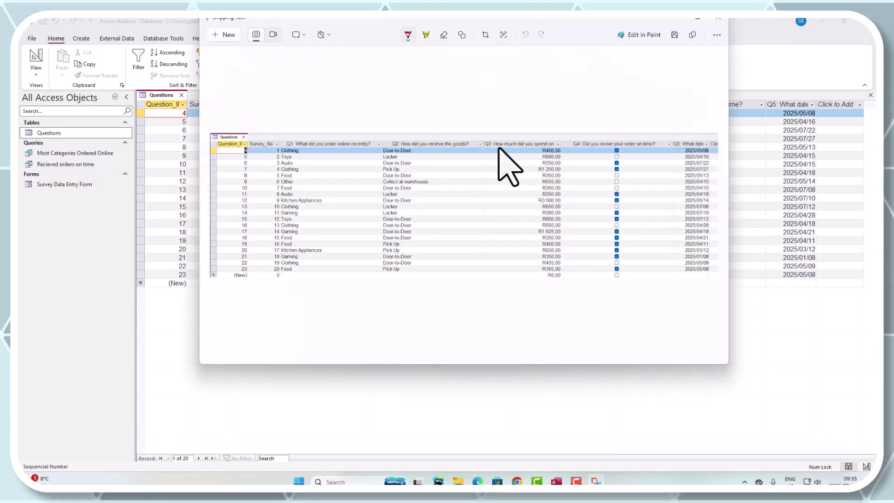
{"action": "left_click", "coordinate": [674, 35]}
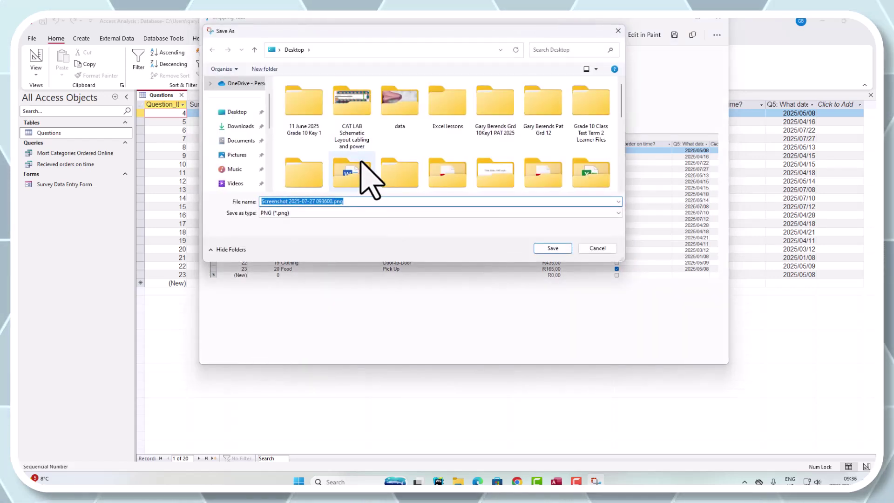
{"action": "scroll", "coordinate": [403, 172], "scroll_direction": "down", "scroll_amount": 1}
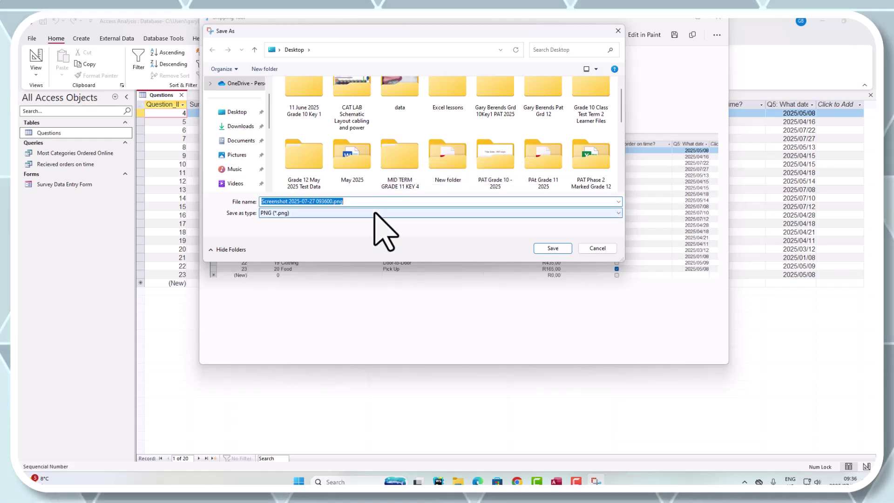
{"action": "double_click", "coordinate": [543, 159]}
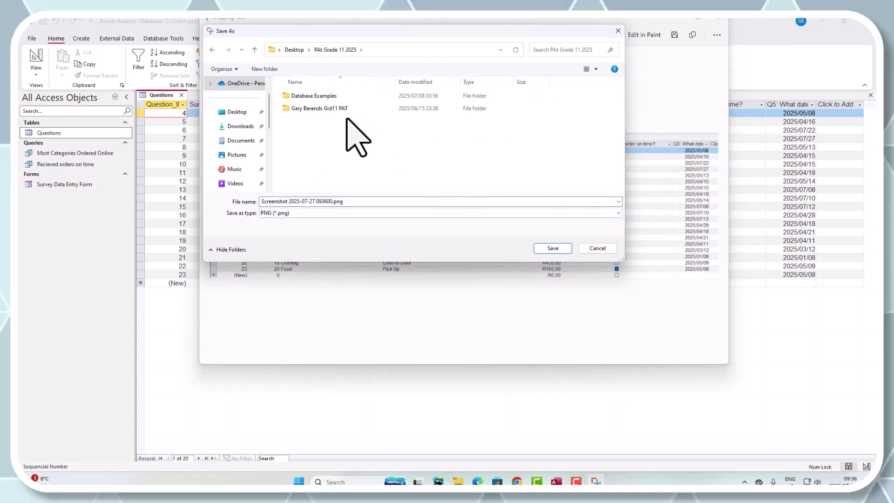
{"action": "left_click", "coordinate": [321, 110]}
{"action": "double_click", "coordinate": [322, 110]}
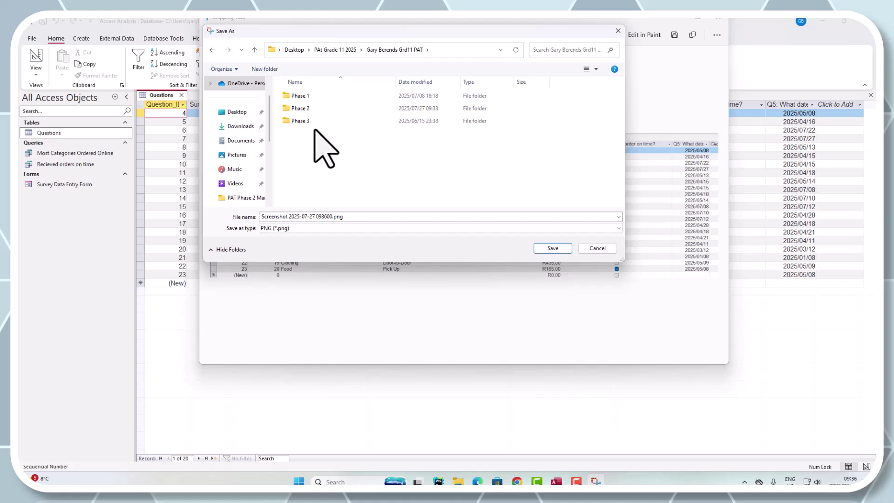
{"action": "double_click", "coordinate": [309, 110]}
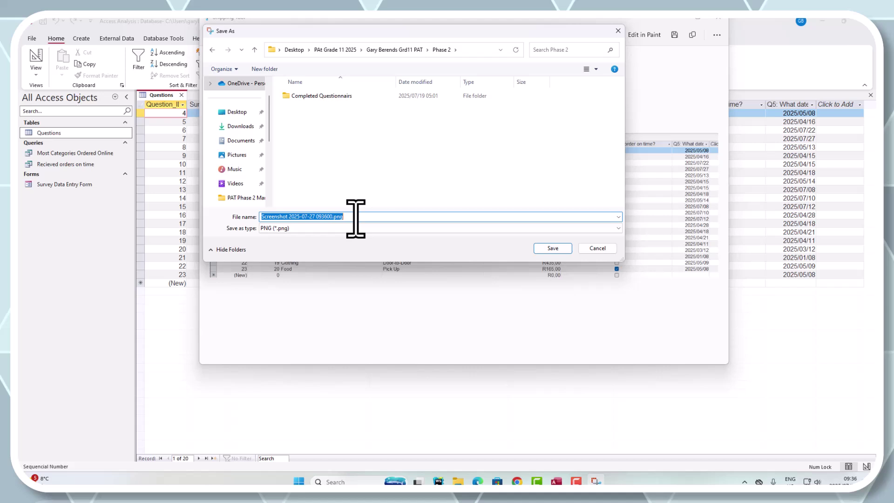
- Create a 'Screen Shots' folder inside Phase 2 and save the PNG capture there
{"action": "left_click", "coordinate": [265, 69]}
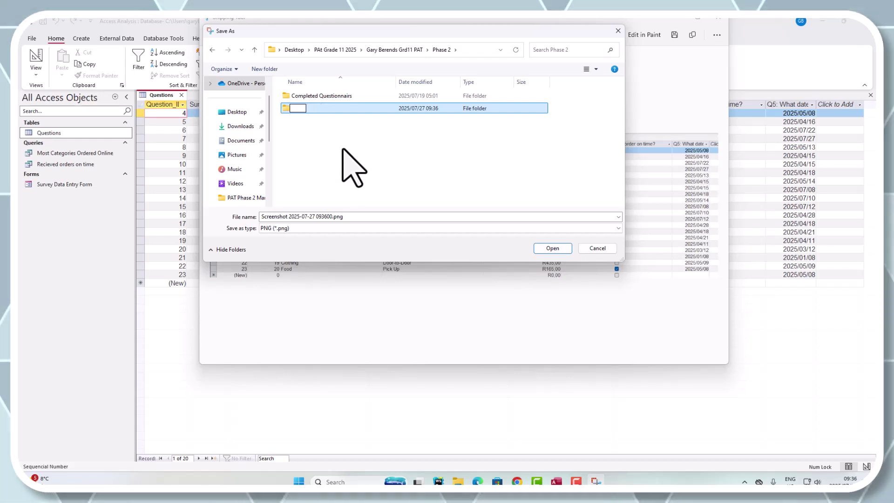
{"action": "type", "text": "Sc"}
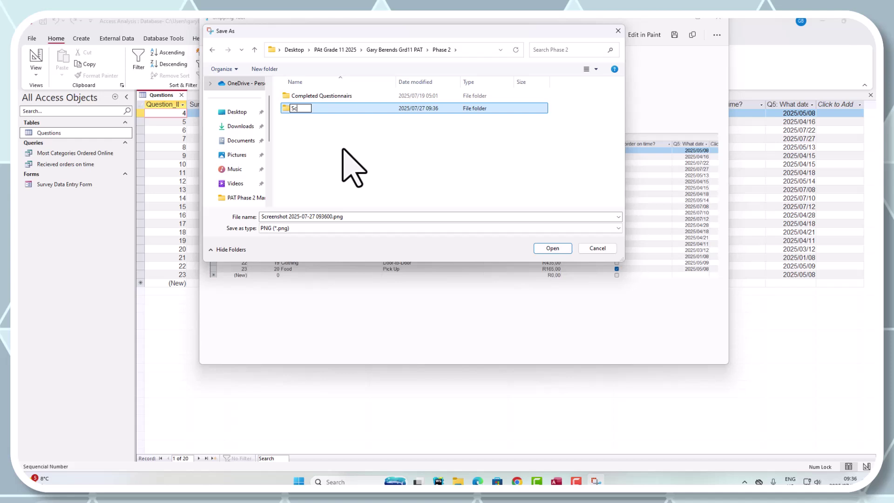
{"action": "type", "text": "eeen Shots"}
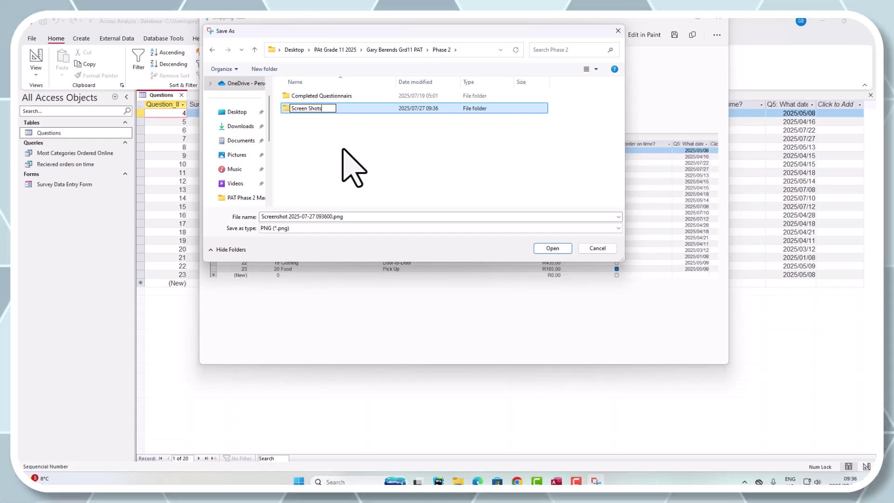
{"action": "key", "text": "Return"}
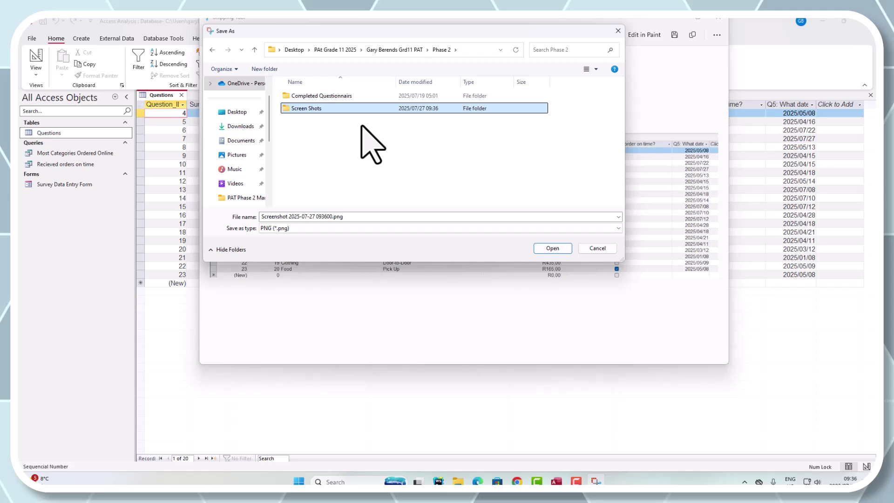
{"action": "double_click", "coordinate": [367, 113]}
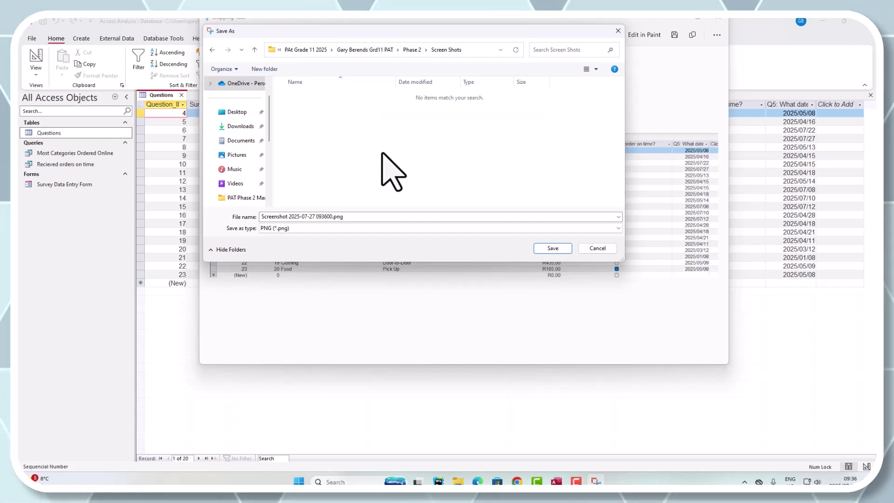
{"action": "left_click", "coordinate": [567, 247]}
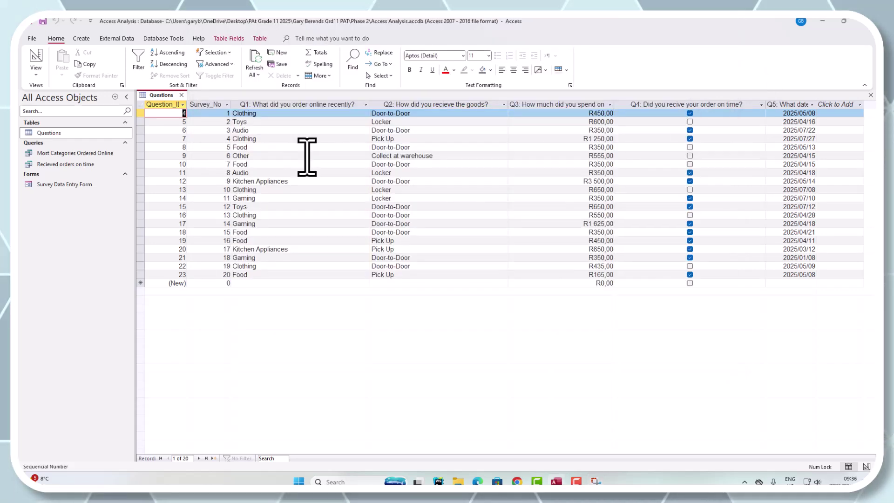
- Open the Most Categories Ordered Online query, snip its results, and save the PNG in Screen Shots
{"action": "left_click", "coordinate": [100, 154]}
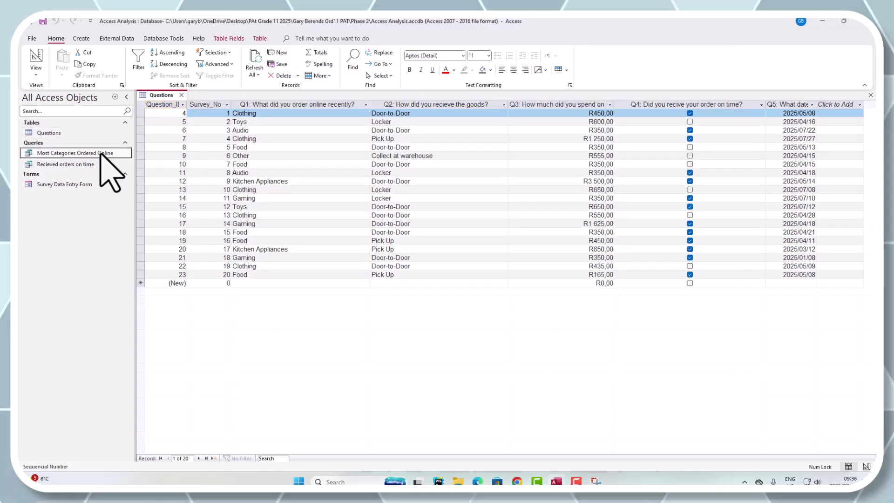
{"action": "double_click", "coordinate": [100, 153]}
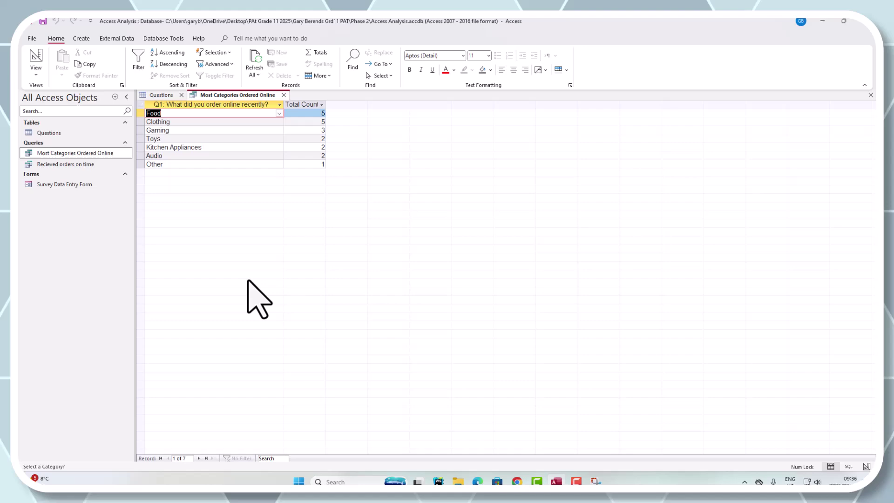
{"action": "left_click", "coordinate": [596, 481]}
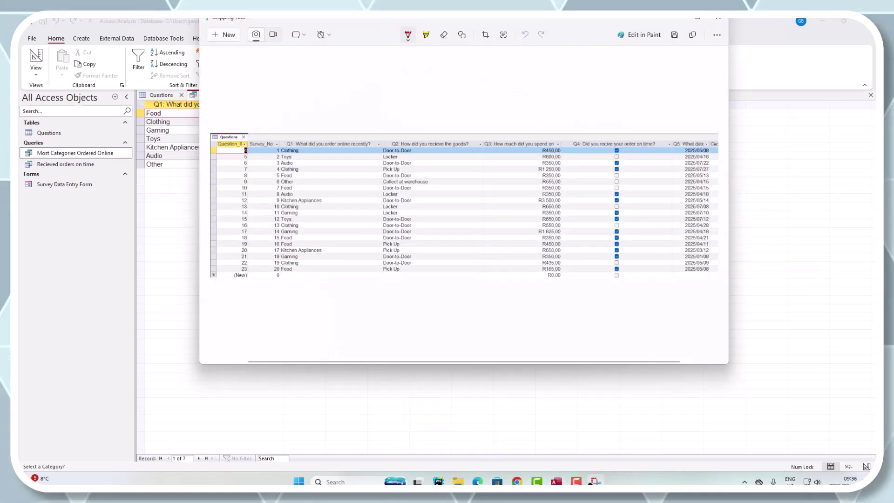
{"action": "left_click", "coordinate": [231, 35]}
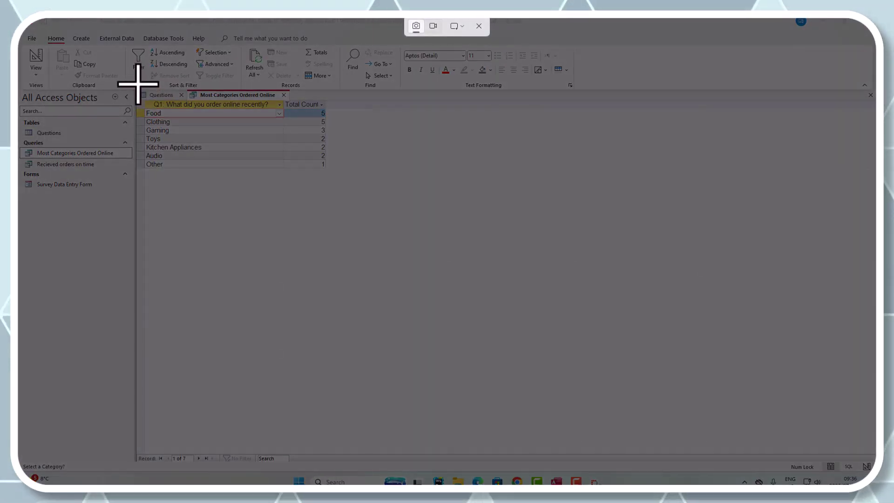
{"action": "left_click_drag", "start_coordinate": [135, 83], "coordinate": [343, 175]}
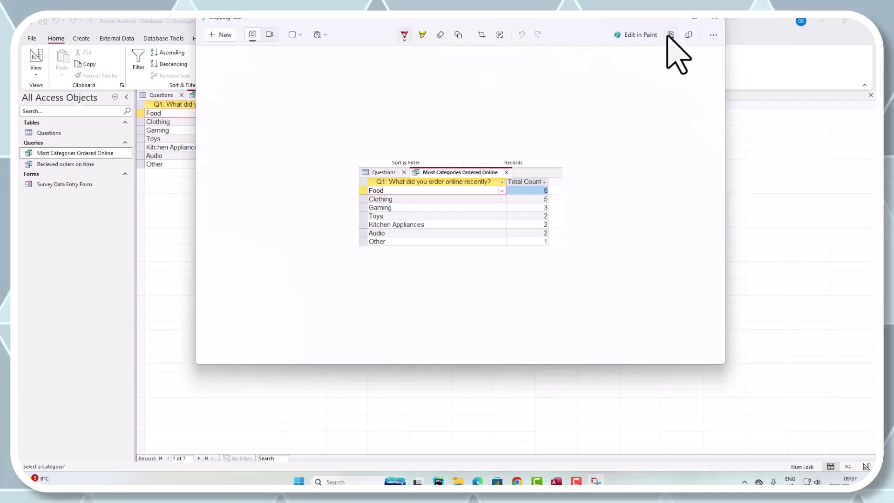
{"action": "key", "text": "ctrl+s"}
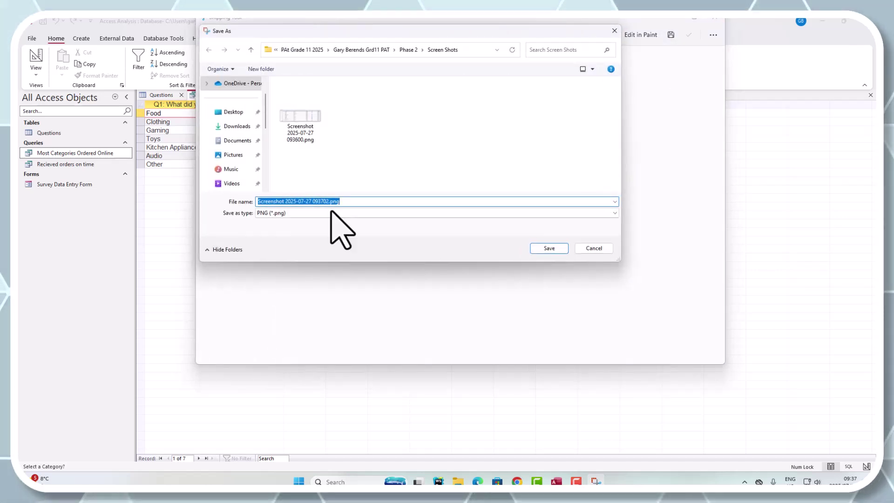
{"action": "left_click", "coordinate": [550, 248]}
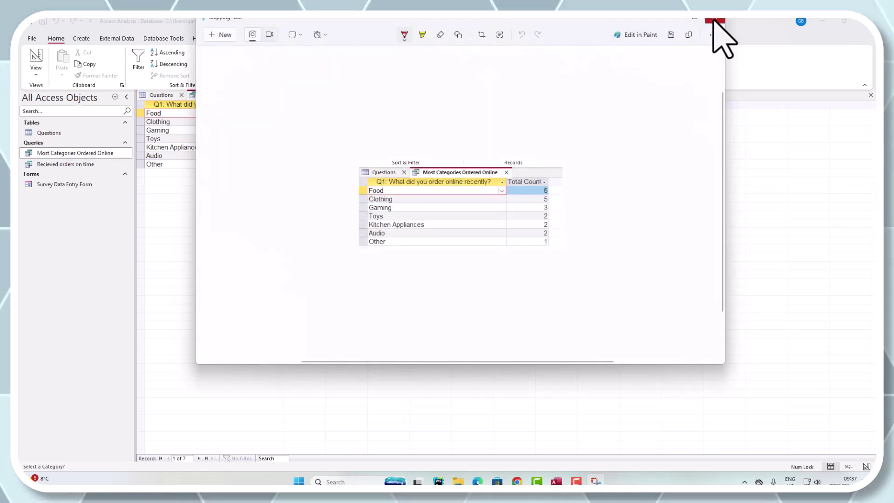
- Open the Recieved orders on time query, snip its datasheet, and save the PNG in Screen Shots
{"action": "left_click", "coordinate": [181, 200]}
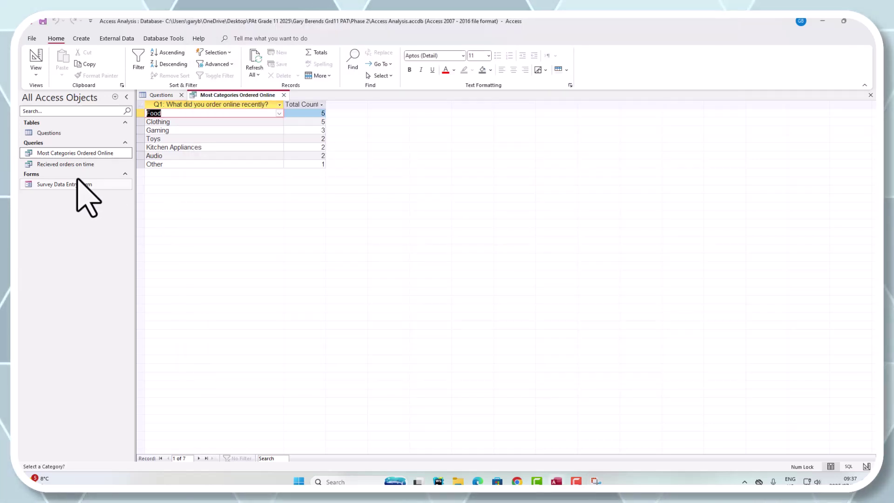
{"action": "double_click", "coordinate": [71, 164]}
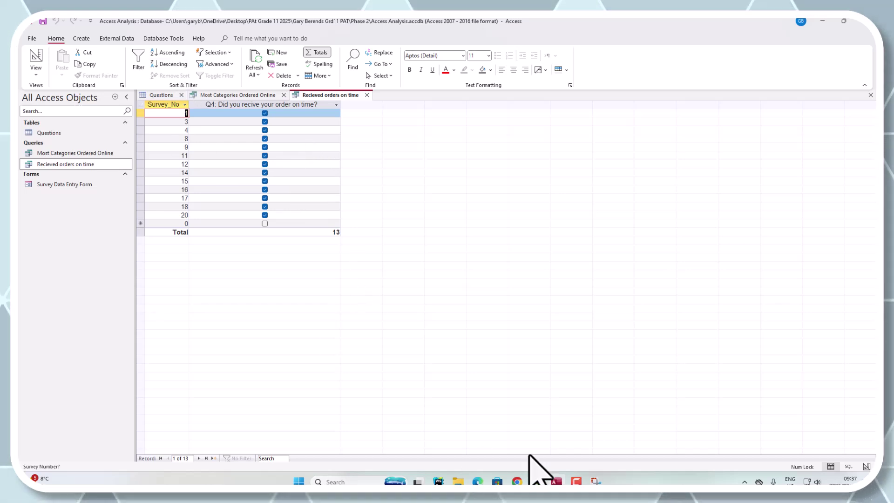
{"action": "left_click", "coordinate": [595, 481]}
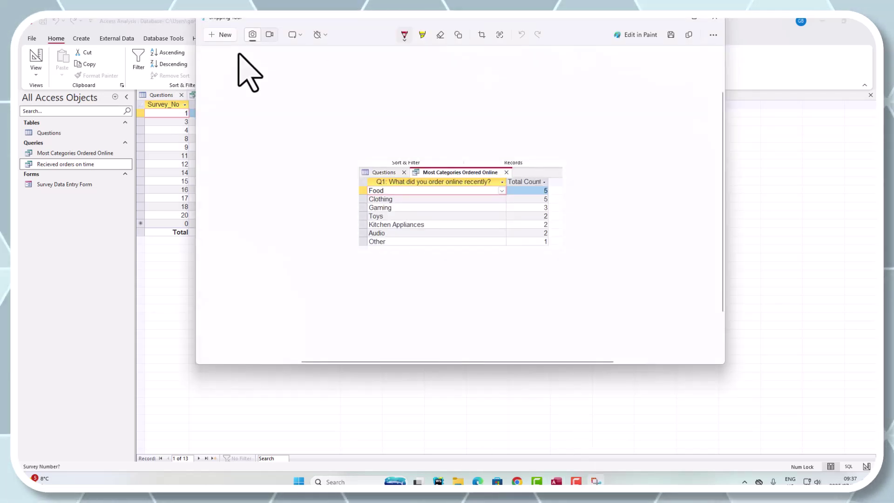
{"action": "left_click", "coordinate": [228, 35]}
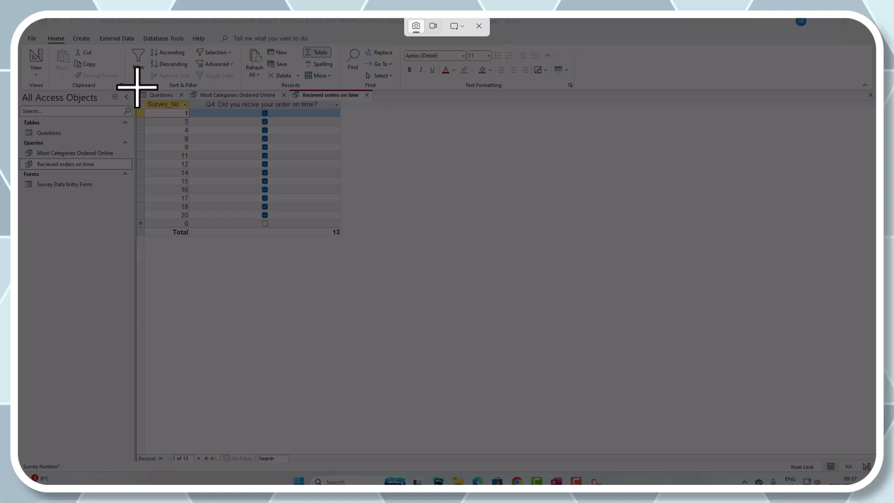
{"action": "left_click_drag", "start_coordinate": [137, 87], "coordinate": [380, 239]}
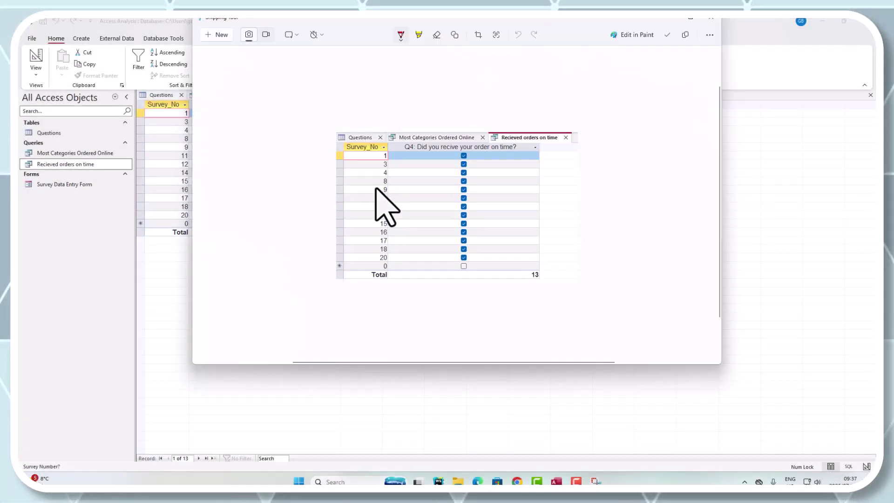
{"action": "left_click", "coordinate": [685, 37]}
{"action": "left_click", "coordinate": [667, 35]}
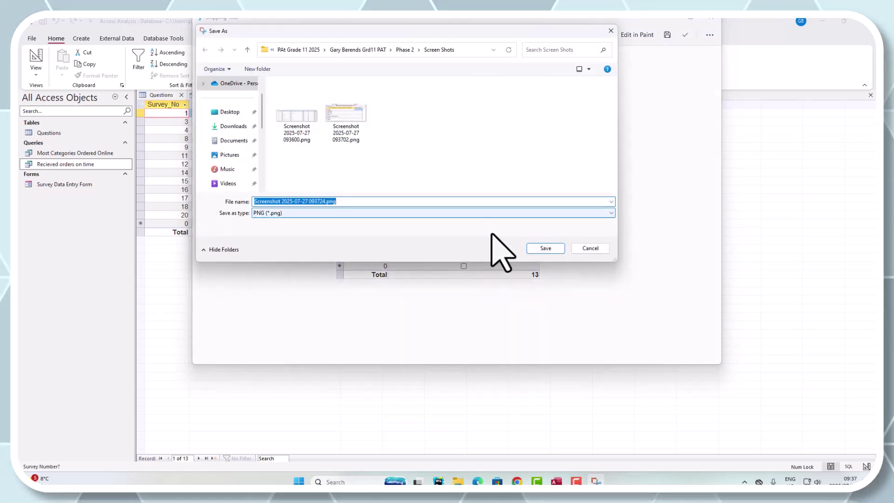
{"action": "left_click", "coordinate": [545, 248]}
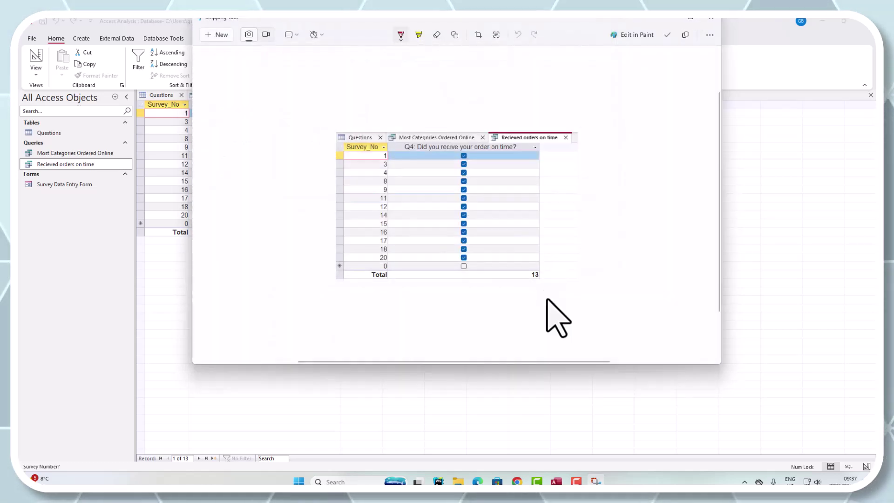
- Open the Survey Data Entry Form, move its window, snip it, and save the PNG in Screen Shots
{"action": "double_click", "coordinate": [82, 185]}
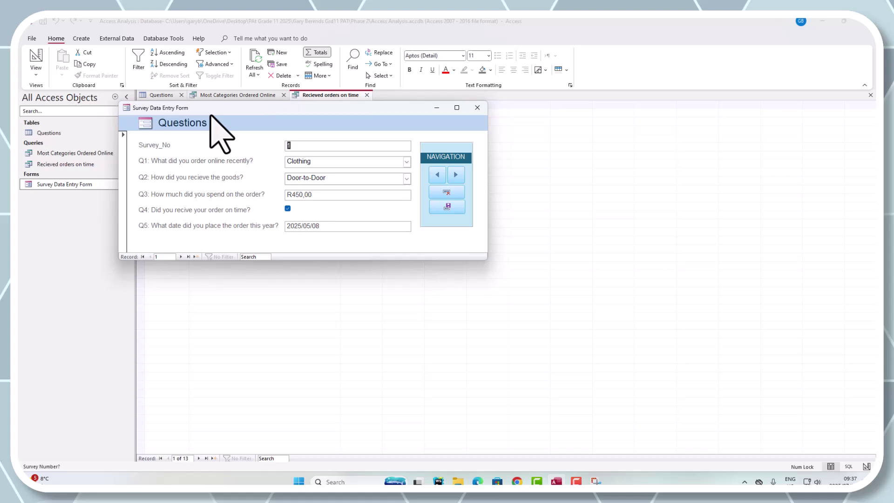
{"action": "left_click_drag", "start_coordinate": [307, 114], "coordinate": [550, 143]}
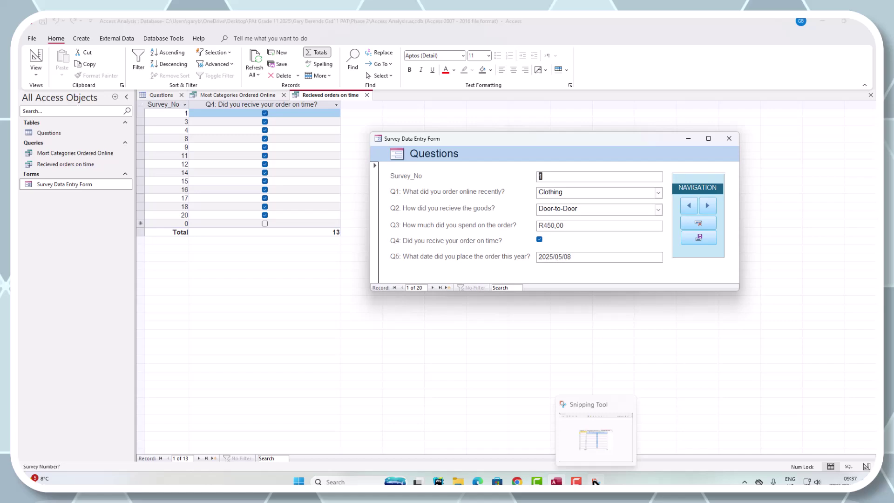
{"action": "left_click", "coordinate": [584, 414]}
{"action": "left_click", "coordinate": [219, 35]}
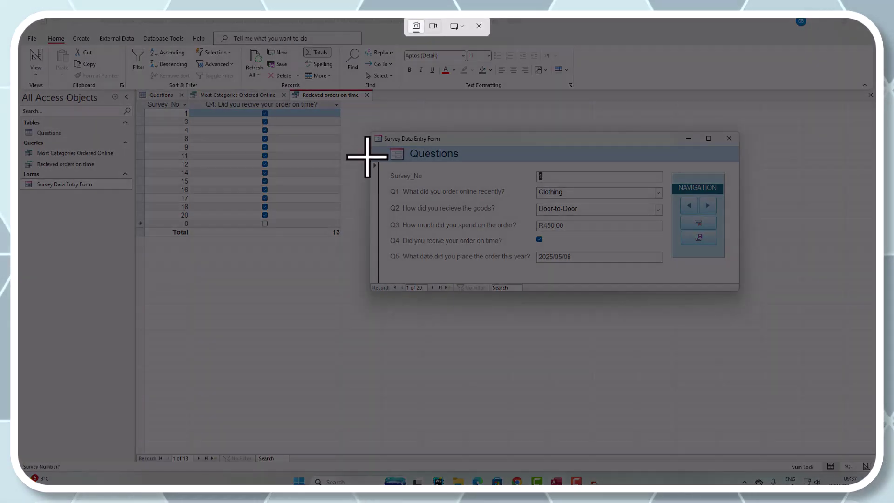
{"action": "left_click_drag", "start_coordinate": [366, 129], "coordinate": [745, 295]}
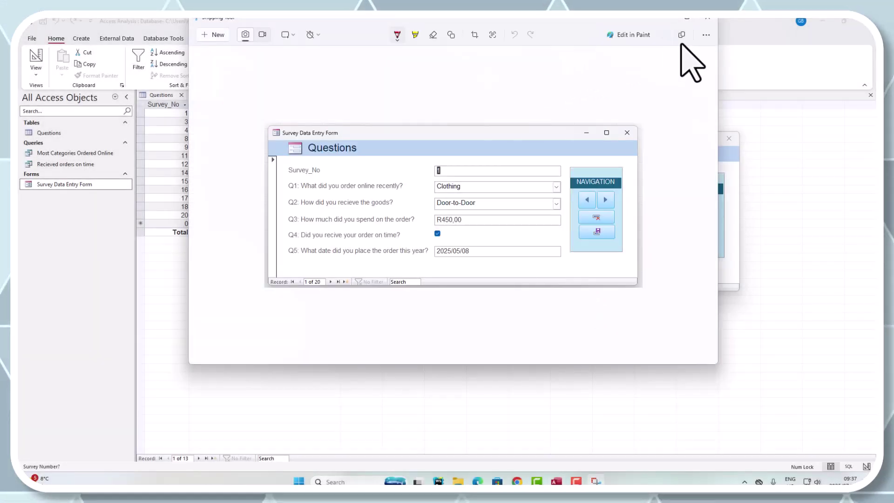
{"action": "left_click", "coordinate": [664, 36]}
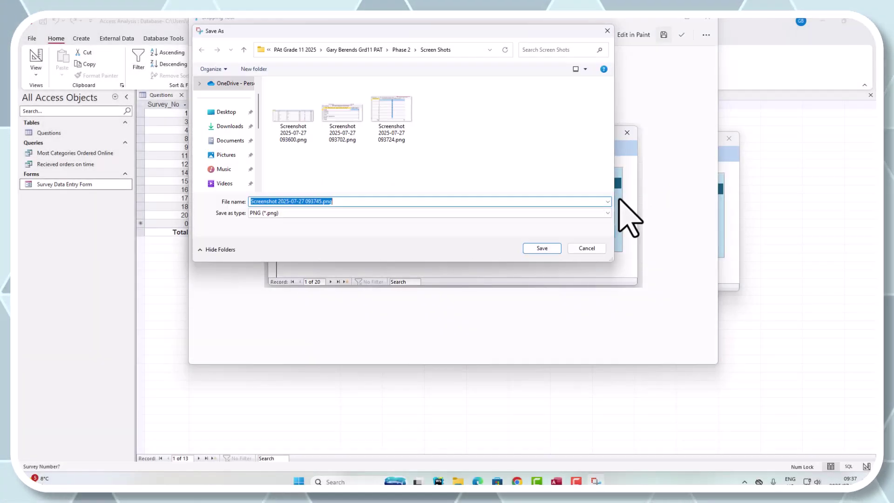
{"action": "left_click", "coordinate": [541, 248]}
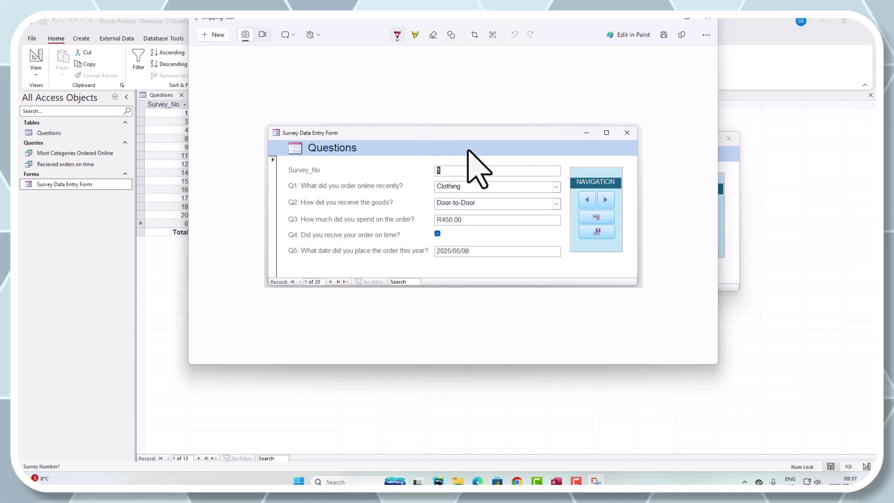
- Close Snipping Tool and Access, then open Final Planning & Summary Document.docx from Phase 2
{"action": "left_click", "coordinate": [707, 18]}
{"action": "left_click", "coordinate": [865, 22]}
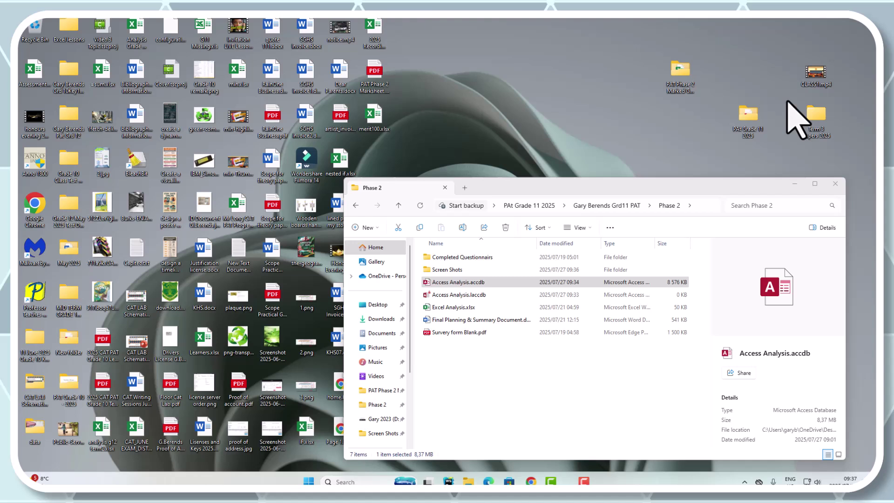
{"action": "double_click", "coordinate": [485, 320]}
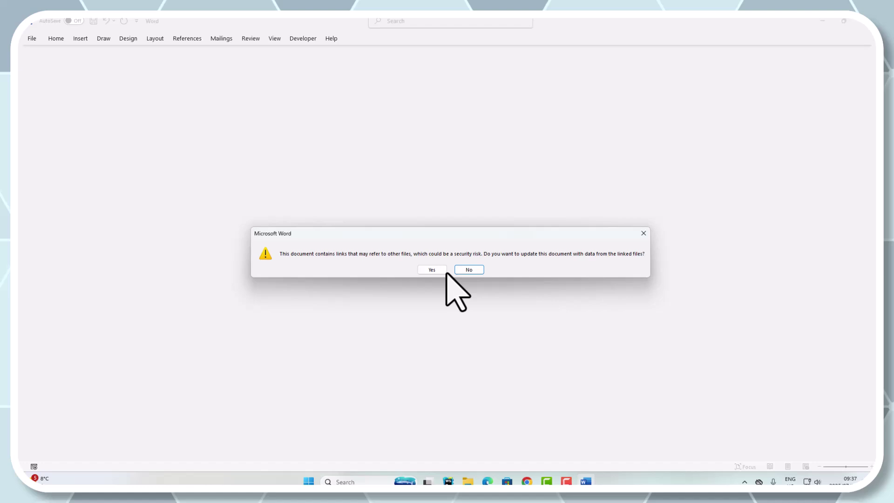
- Dismiss the linked-files prompt and place the cursor on the blank line below the Summaries chart caption
{"action": "left_click", "coordinate": [442, 271]}
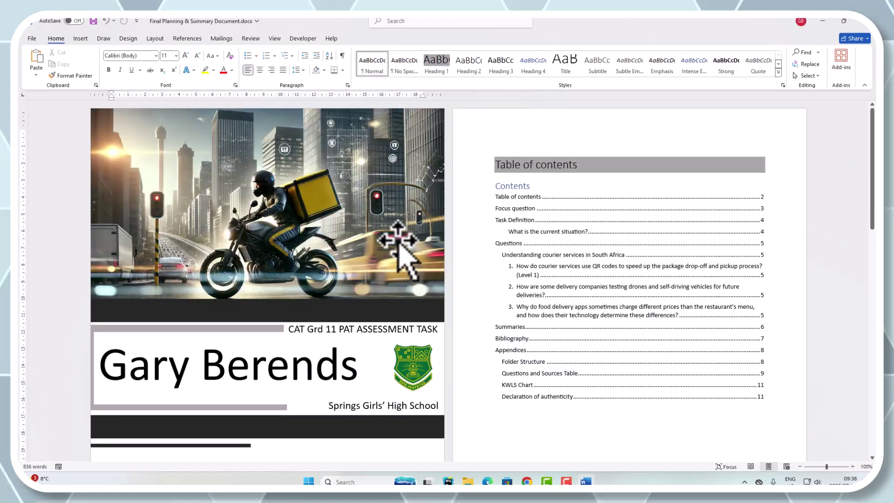
{"action": "scroll", "coordinate": [398, 247], "scroll_direction": "down", "scroll_amount": 12}
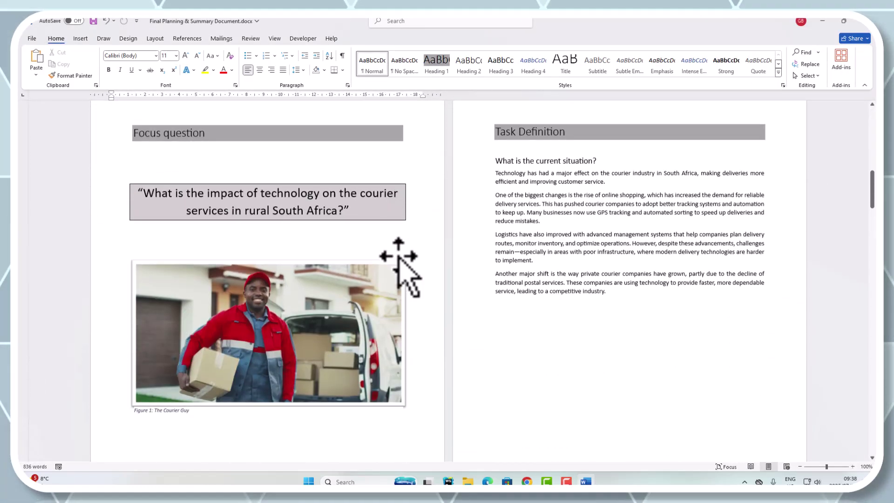
{"action": "scroll", "coordinate": [399, 258], "scroll_direction": "down", "scroll_amount": 15}
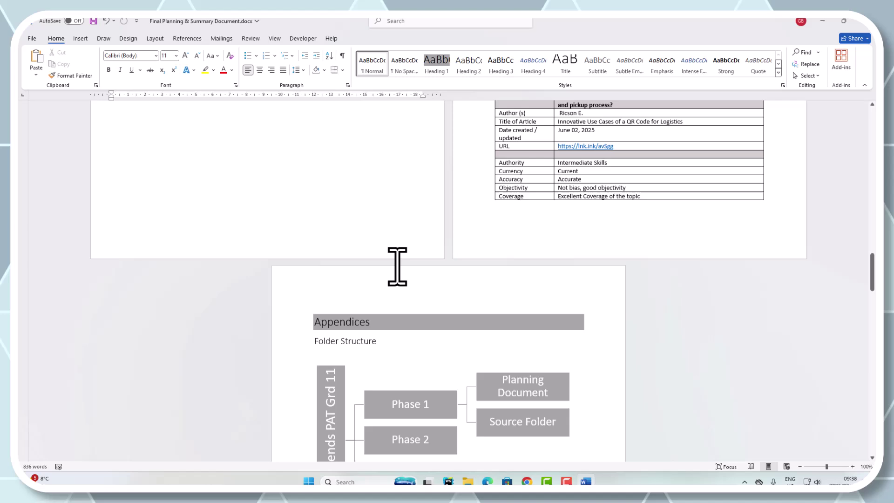
{"action": "scroll", "coordinate": [397, 267], "scroll_direction": "up", "scroll_amount": 8}
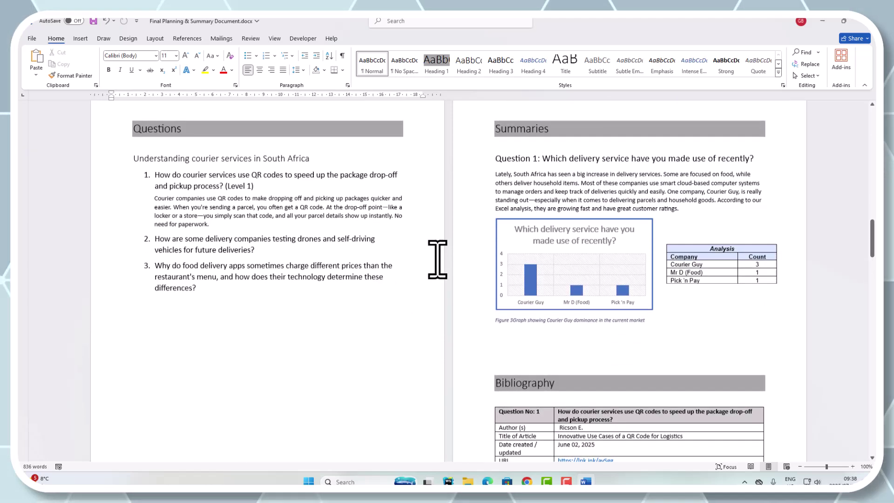
{"action": "scroll", "coordinate": [438, 259], "scroll_direction": "down", "scroll_amount": 8}
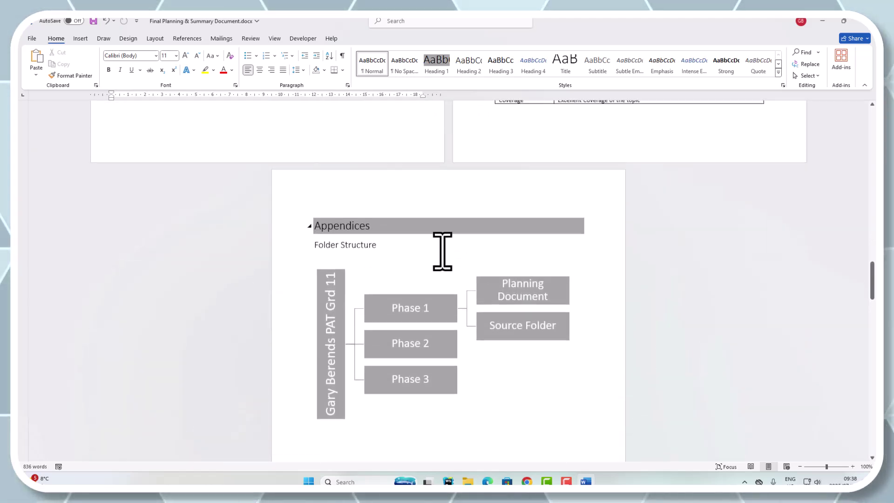
{"action": "scroll", "coordinate": [442, 252], "scroll_direction": "up", "scroll_amount": 8}
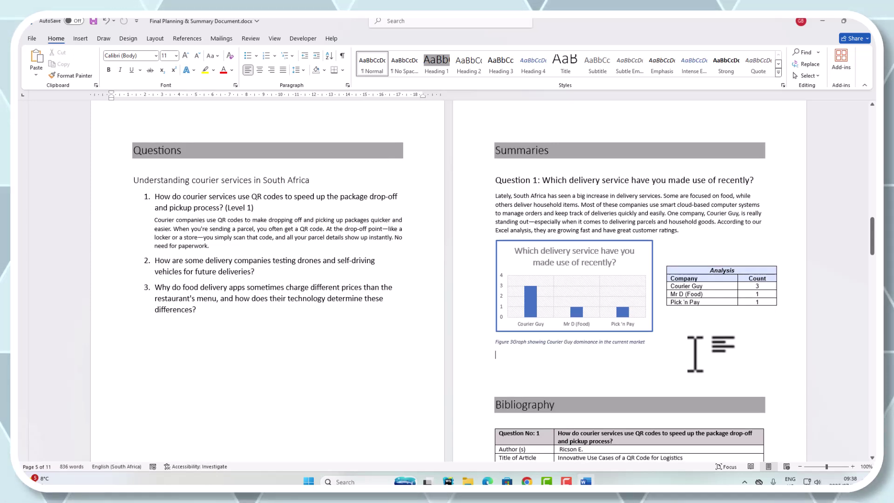
{"action": "left_click", "coordinate": [693, 356]}
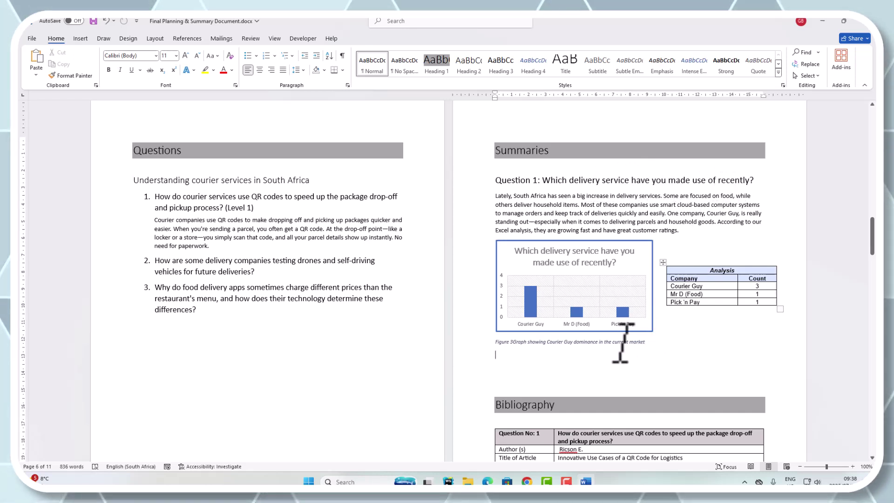
- Insert a picture from this device, browsing Desktop > PAt Grade 11 2025 > project > Phase 2 > Screen Shots
{"action": "left_click", "coordinate": [80, 38]}
{"action": "left_click", "coordinate": [128, 71]}
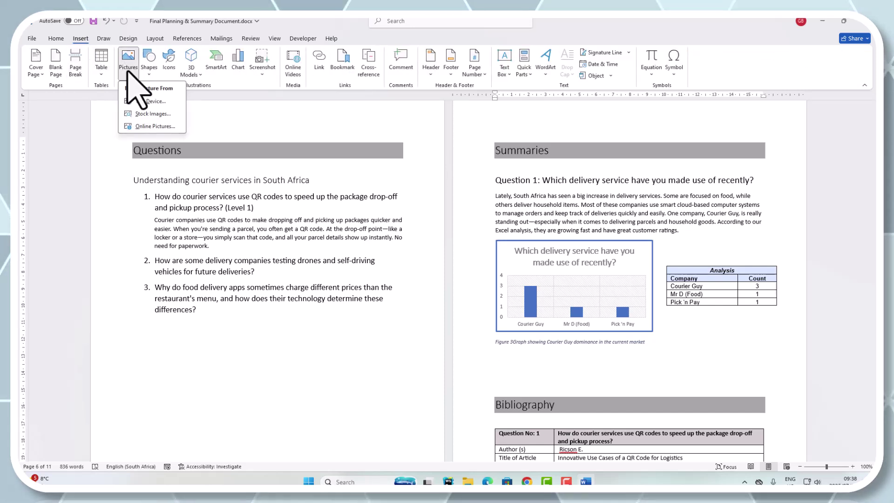
{"action": "left_click", "coordinate": [149, 101]}
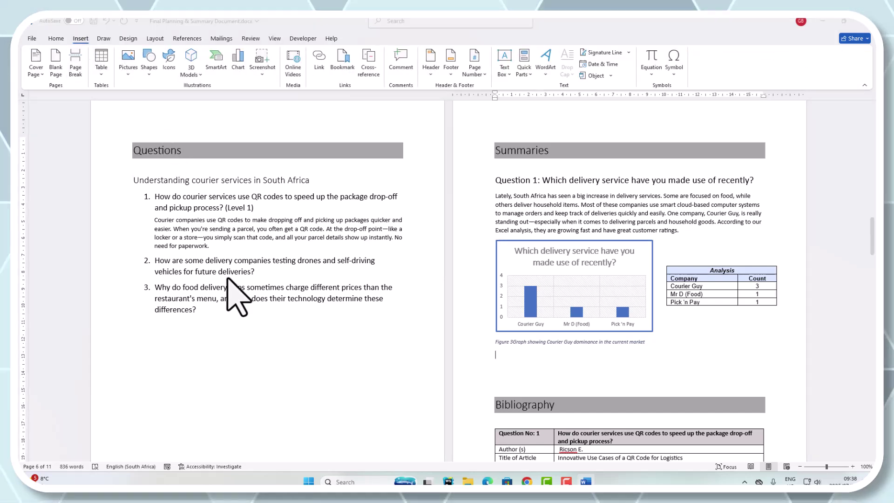
{"action": "left_click", "coordinate": [61, 98]}
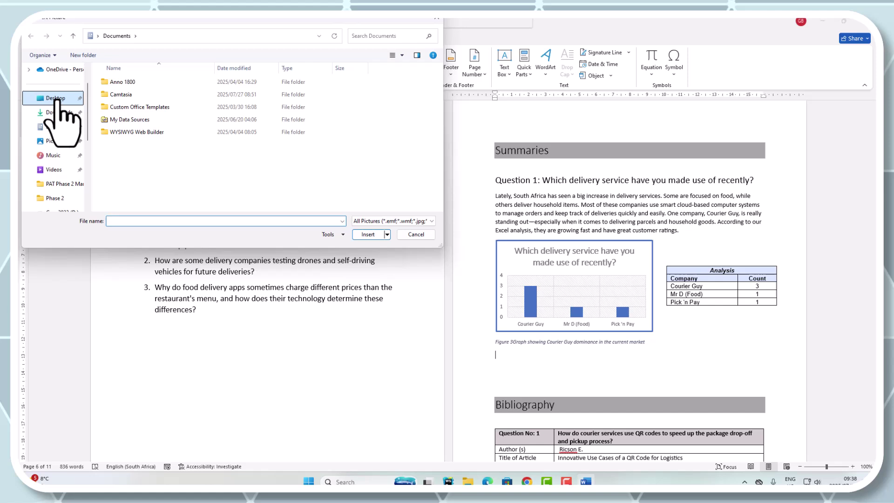
{"action": "double_click", "coordinate": [361, 165]}
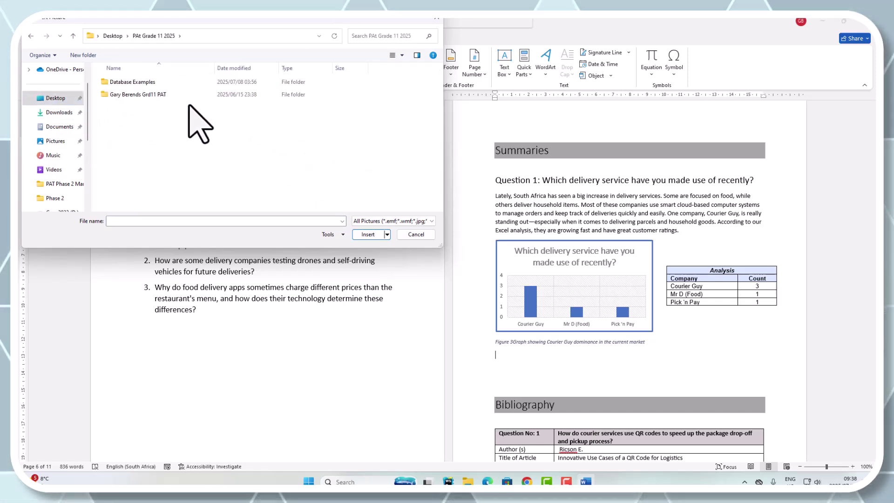
{"action": "double_click", "coordinate": [126, 93]}
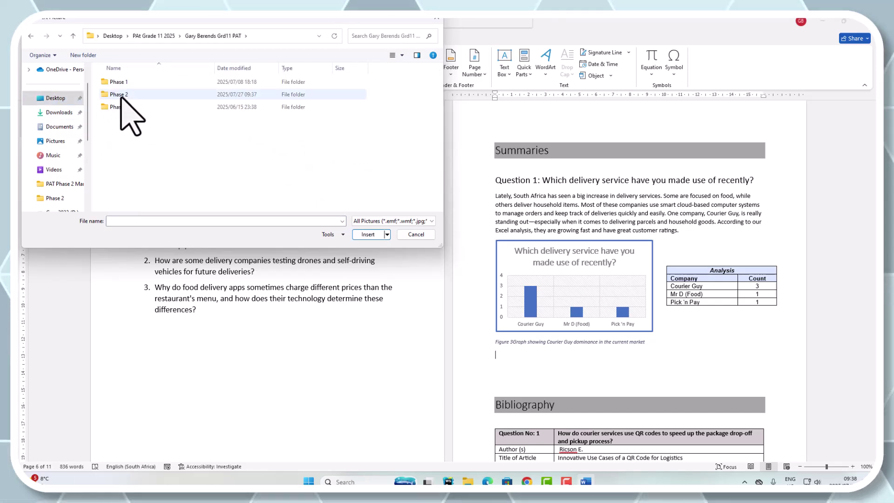
{"action": "double_click", "coordinate": [122, 96]}
{"action": "double_click", "coordinate": [121, 96]}
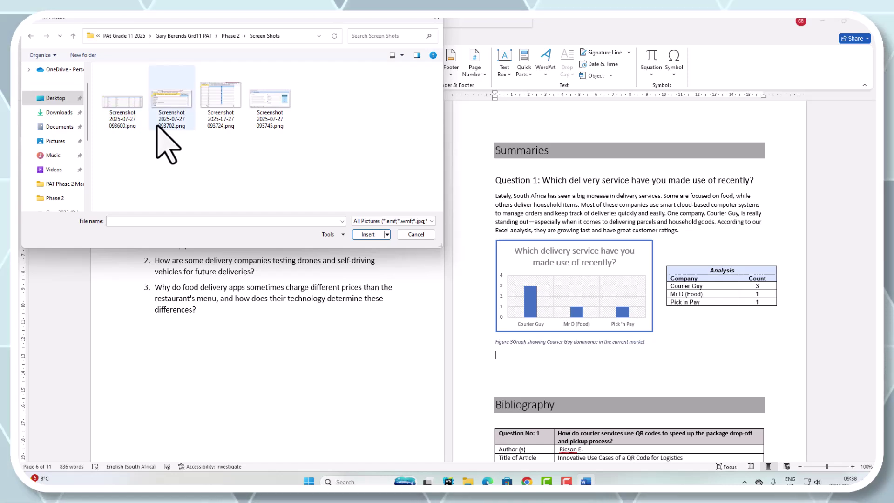
- Insert the second screenshot, Most Categories Ordered Online, below the chart caption
{"action": "left_click", "coordinate": [172, 115]}
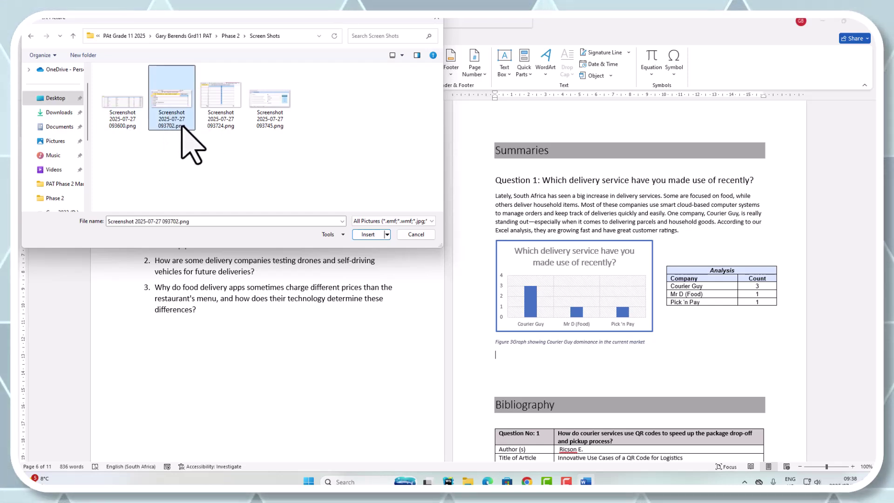
{"action": "left_click", "coordinate": [368, 234]}
{"action": "scroll", "coordinate": [642, 408], "scroll_direction": "down", "scroll_amount": 3}
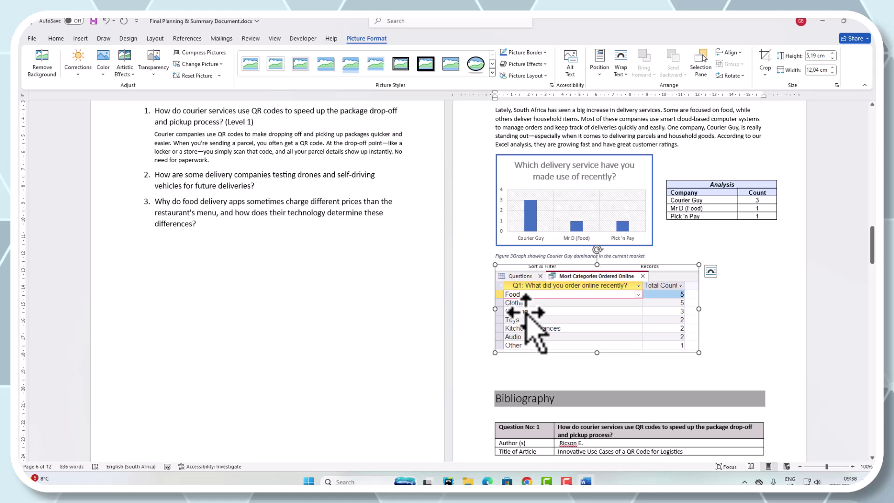
{"action": "left_click", "coordinate": [714, 348]}
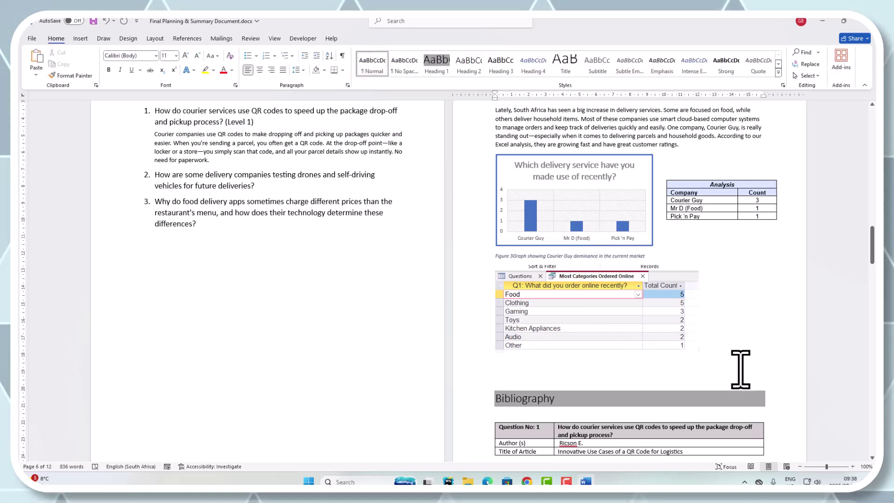
- Type 'Based on the Access database findings people usually order Food and clothing online.' below the screenshot
{"action": "key", "text": "Return"}
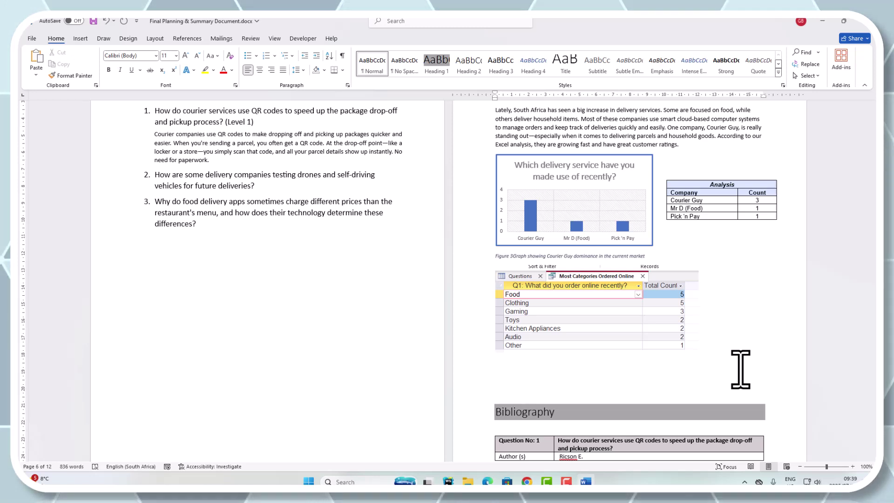
{"action": "type", "text": "Bas"}
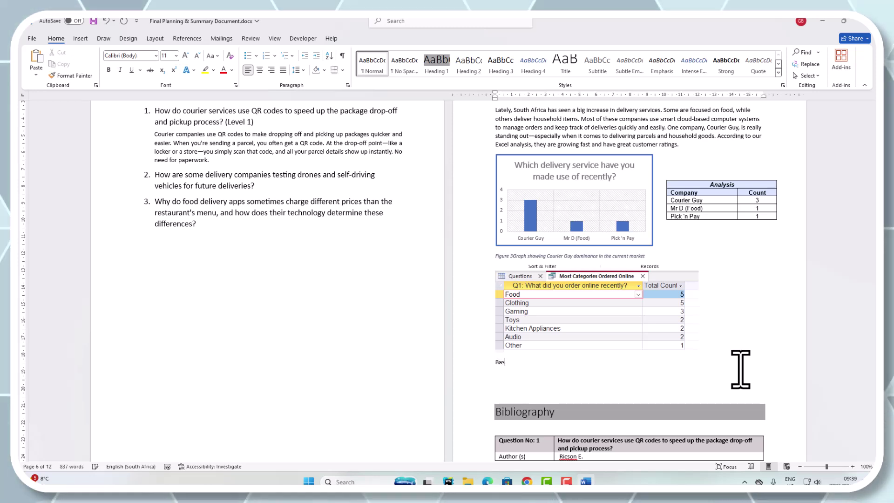
{"action": "type", "text": "ed "}
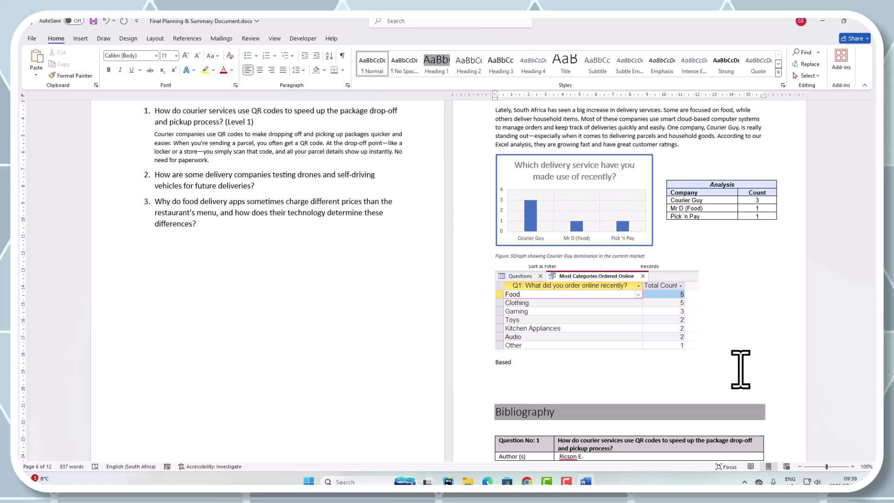
{"action": "type", "text": "on the Access database findings"}
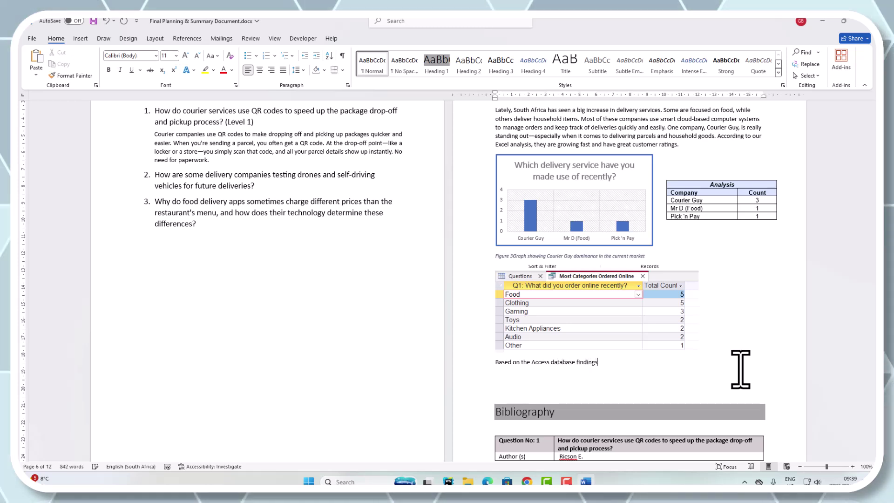
{"action": "type", "text": "people usually order Food na"}
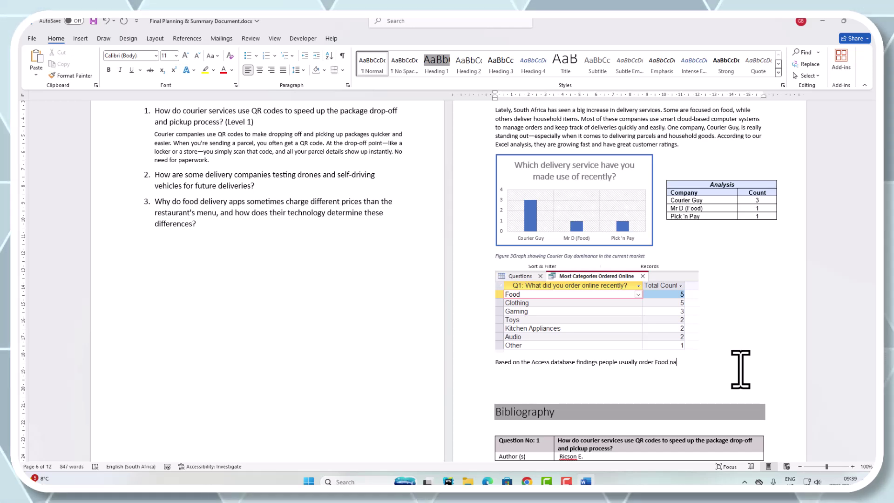
{"action": "key", "text": "BackSpace"}
{"action": "key", "text": "BackSpace"}
{"action": "type", "text": "and clothing"}
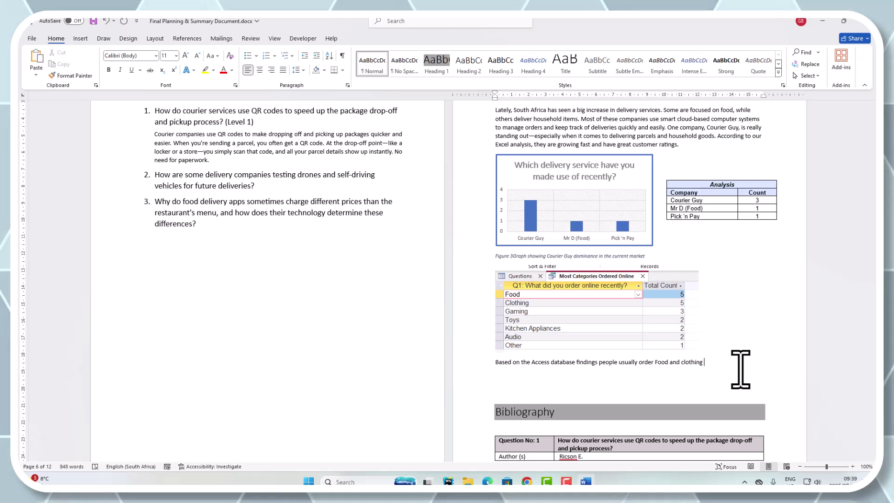
{"action": "type", "text": " on"}
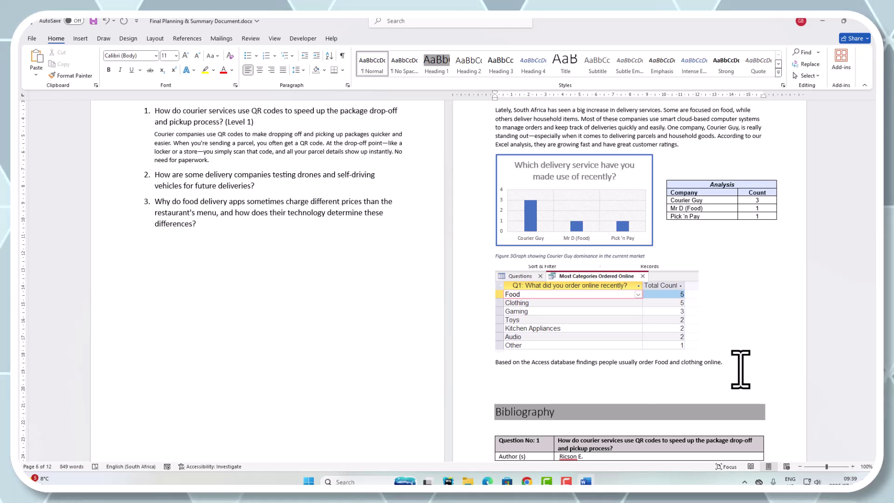
{"action": "type", "text": "line."}
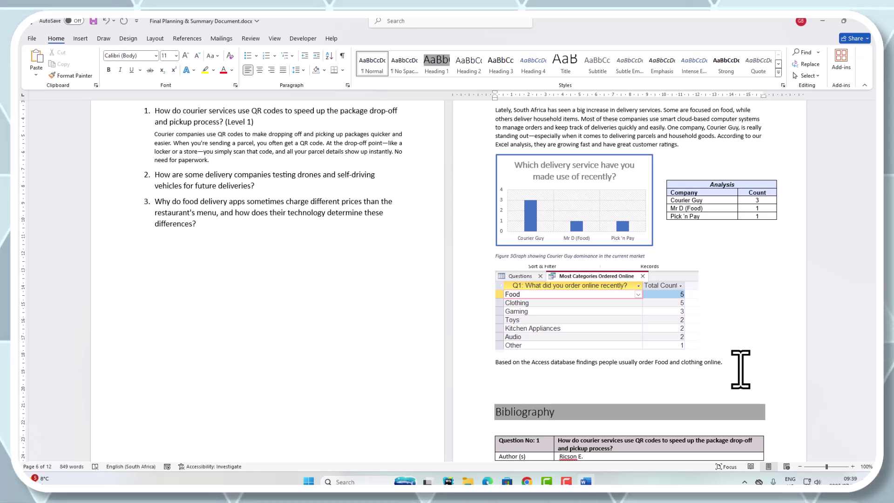
{"action": "key", "text": "Return"}
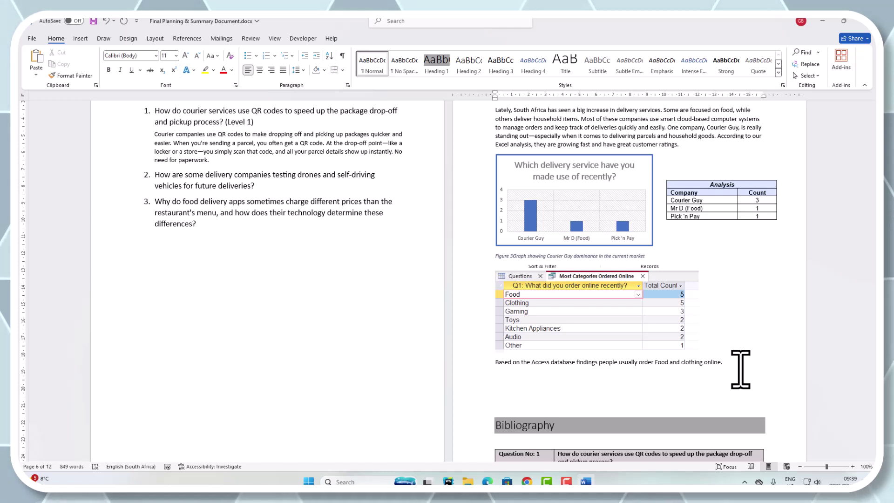
{"action": "scroll", "coordinate": [740, 370], "scroll_direction": "up", "scroll_amount": 1}
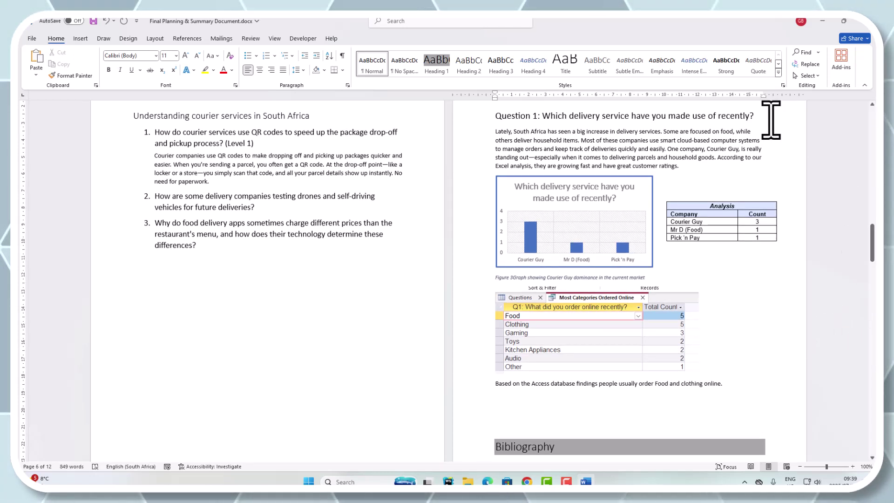
{"action": "left_click_drag", "start_coordinate": [678, 167], "coordinate": [640, 147]}
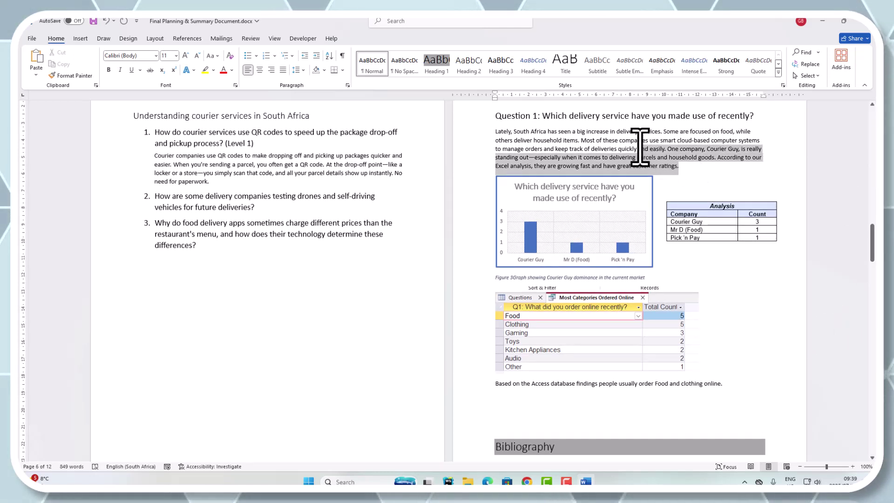
{"action": "left_click", "coordinate": [647, 204]}
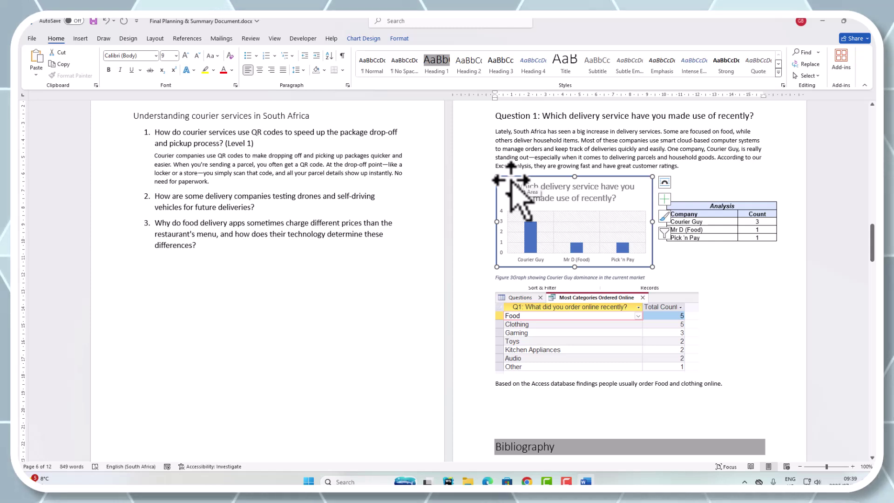
{"action": "left_click", "coordinate": [601, 323]}
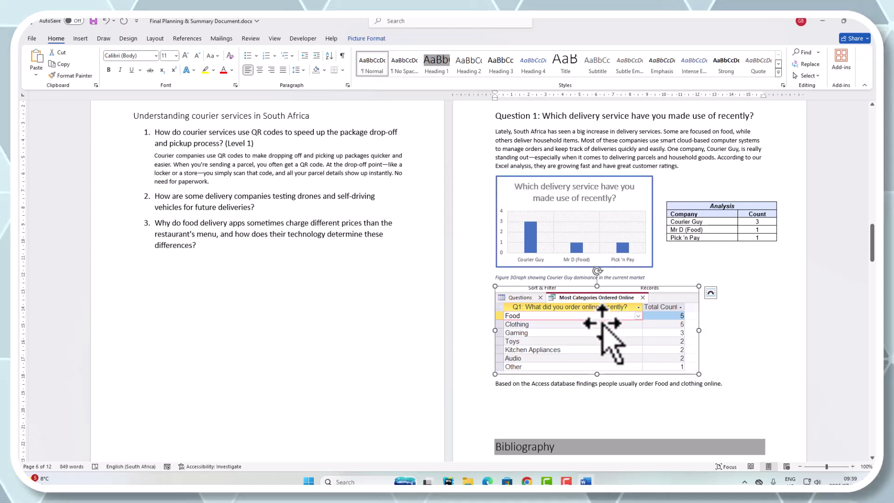
{"action": "left_click", "coordinate": [738, 330]}
{"action": "scroll", "coordinate": [738, 331], "scroll_direction": "down", "scroll_amount": 1}
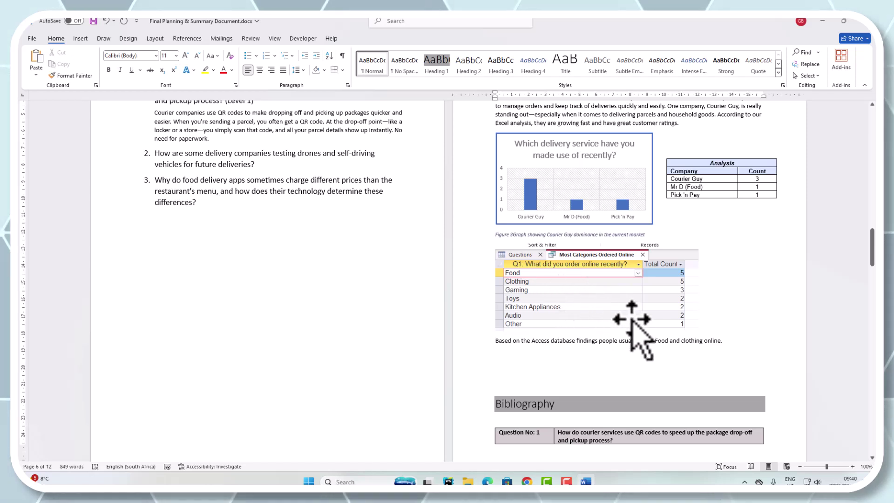
{"action": "scroll", "coordinate": [634, 320], "scroll_direction": "down", "scroll_amount": 1}
{"action": "scroll", "coordinate": [634, 320], "scroll_direction": "down", "scroll_amount": 1}
{"action": "scroll", "coordinate": [634, 320], "scroll_direction": "down", "scroll_amount": 2}
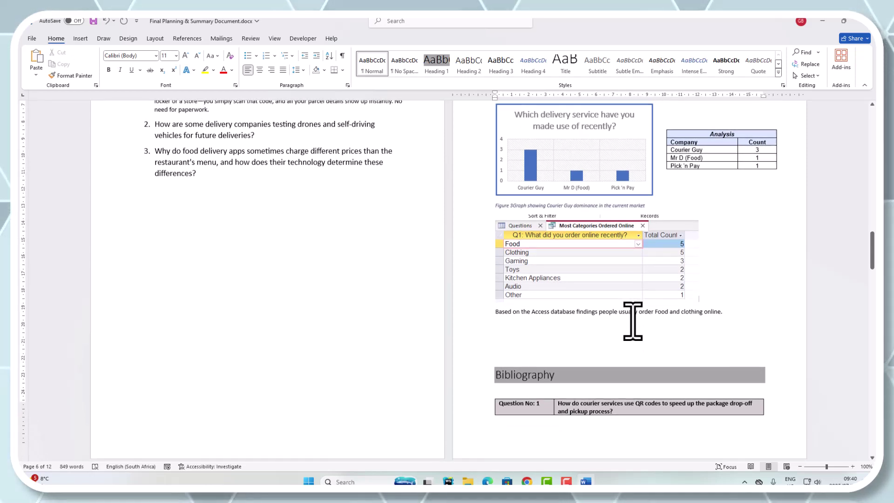
{"action": "scroll", "coordinate": [633, 321], "scroll_direction": "down", "scroll_amount": 6}
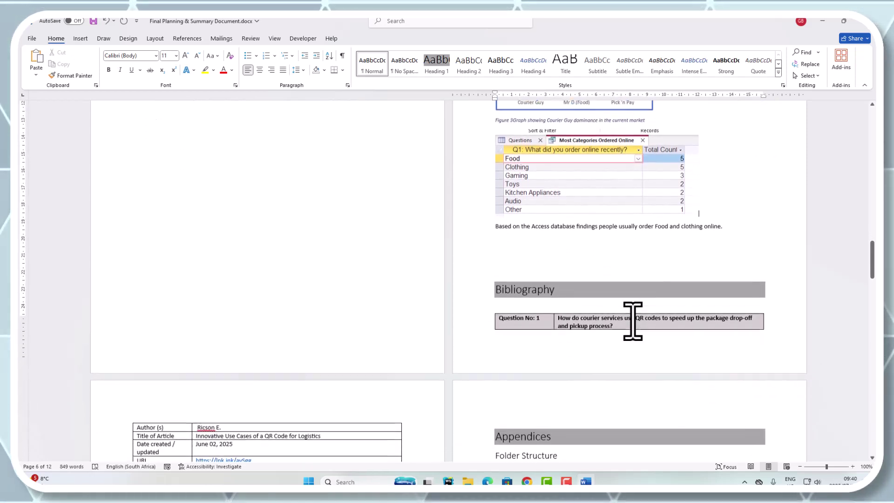
{"action": "scroll", "coordinate": [633, 322], "scroll_direction": "down", "scroll_amount": 5}
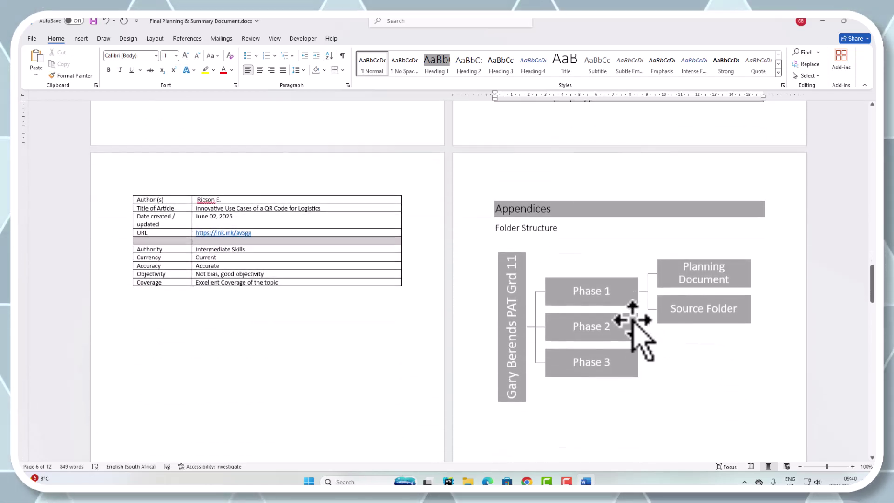